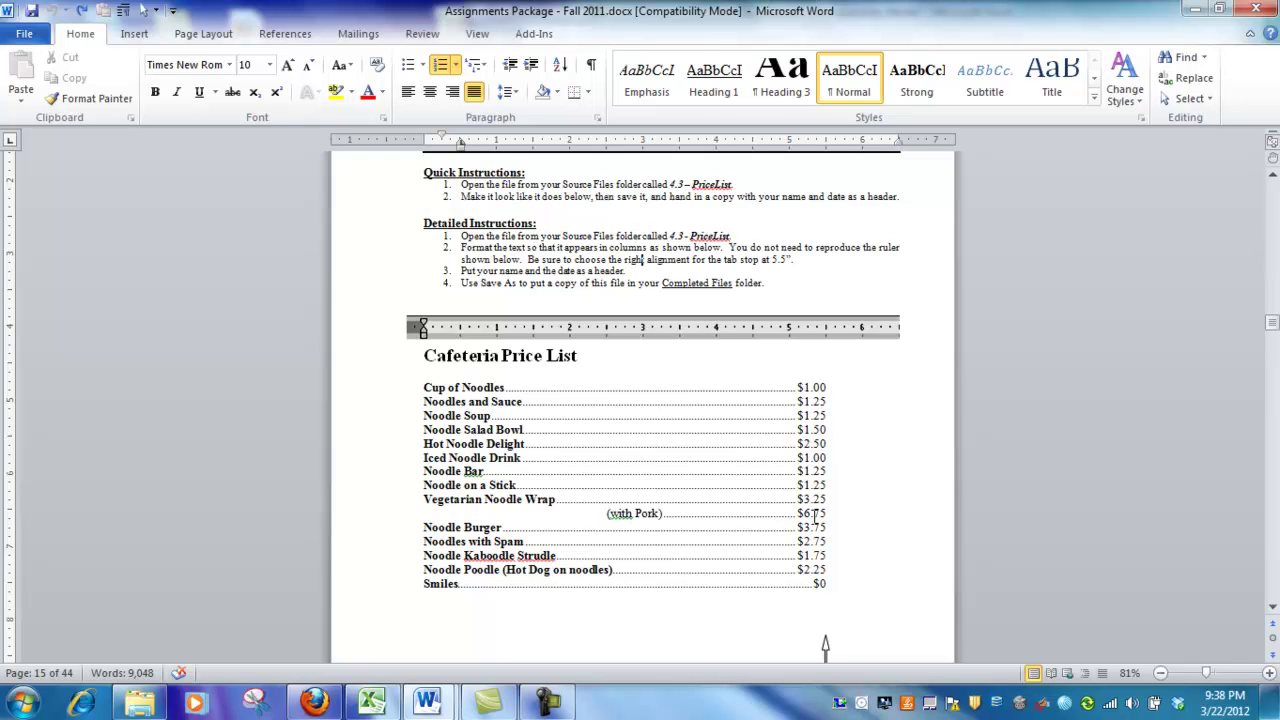
# Step: Restore the assignment instructions window to sit beside the price list document and zoom the instructions out to 51%
pyautogui.scroll(3, 904, 508)
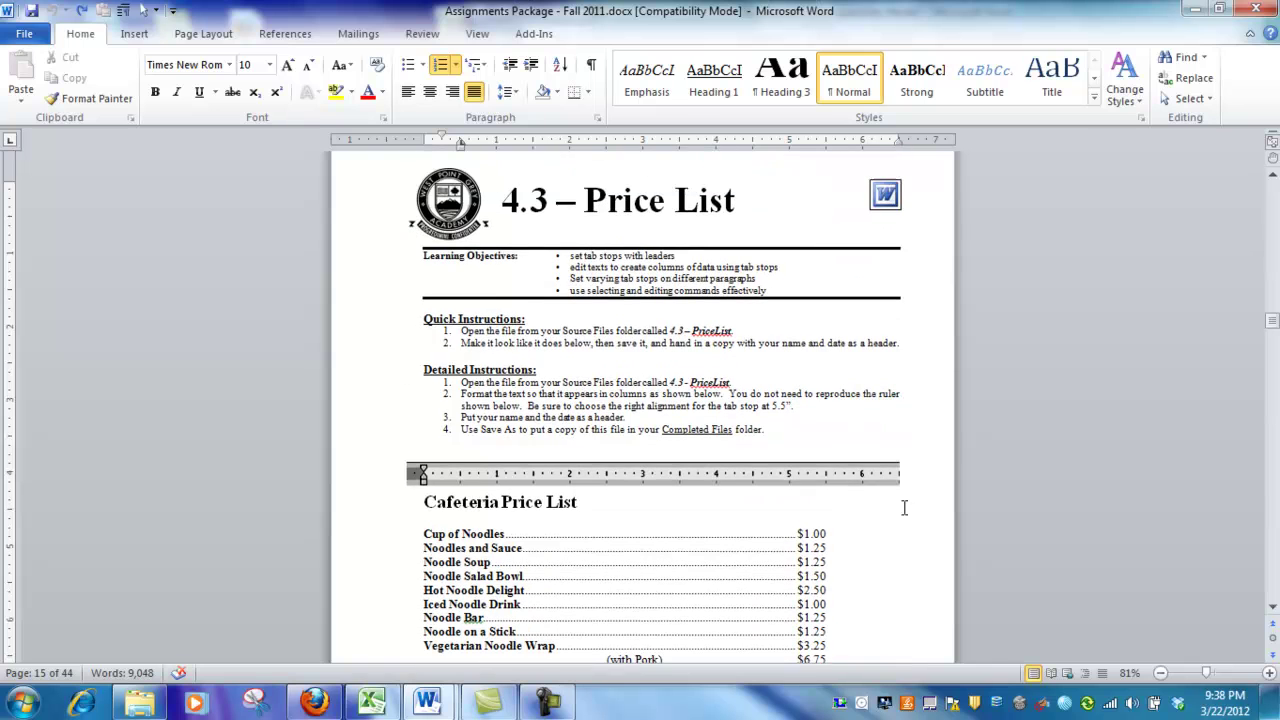
pyautogui.click(1219, 8)
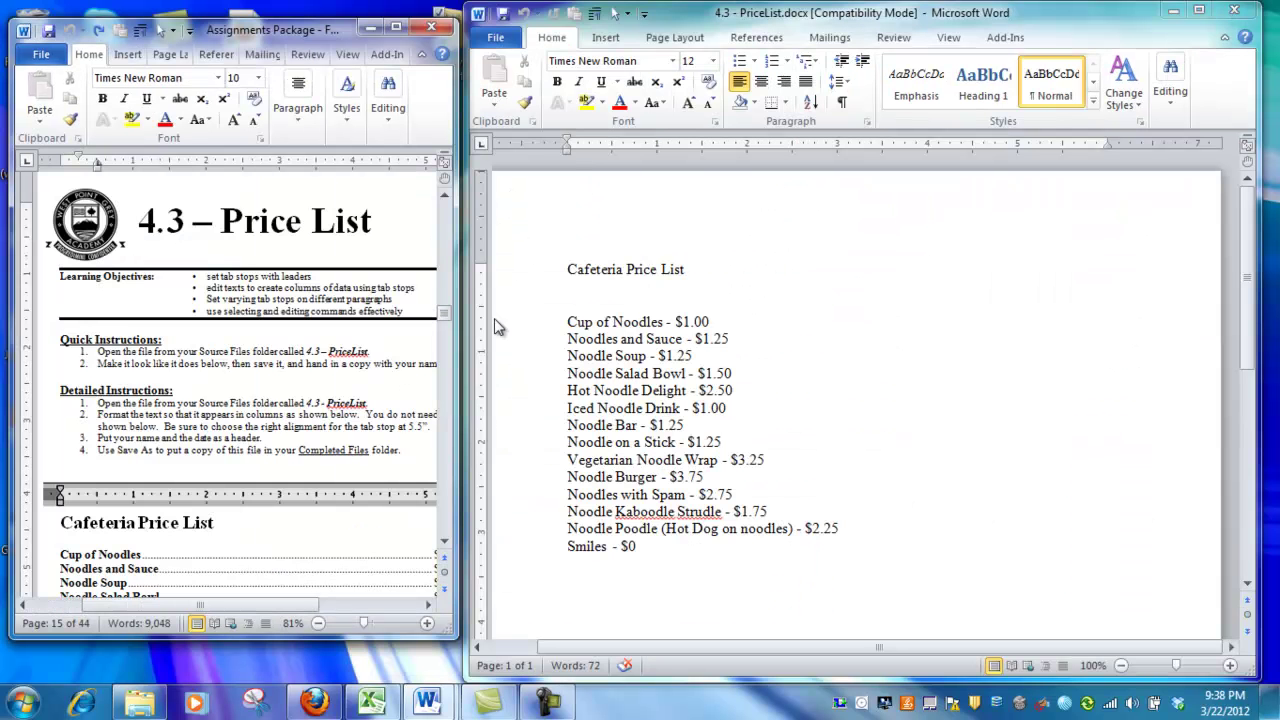
pyautogui.scroll(-2, 335, 450)
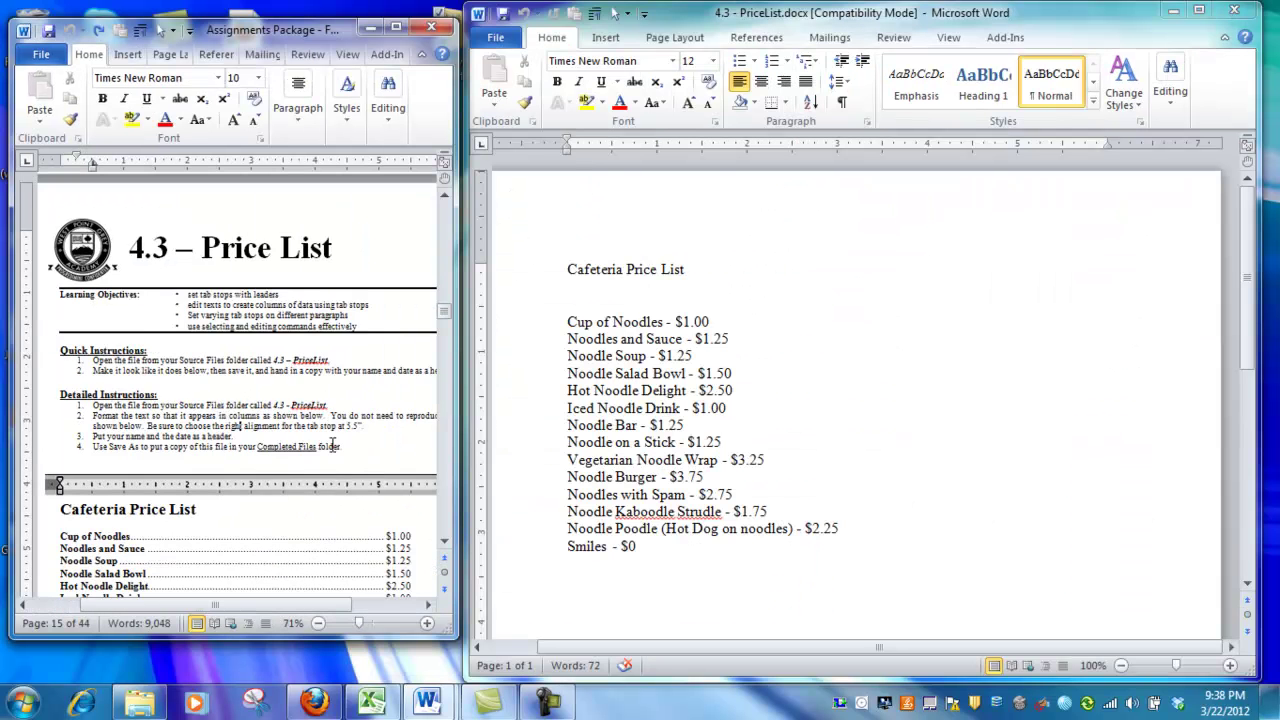
pyautogui.scroll(-1, 335, 450)
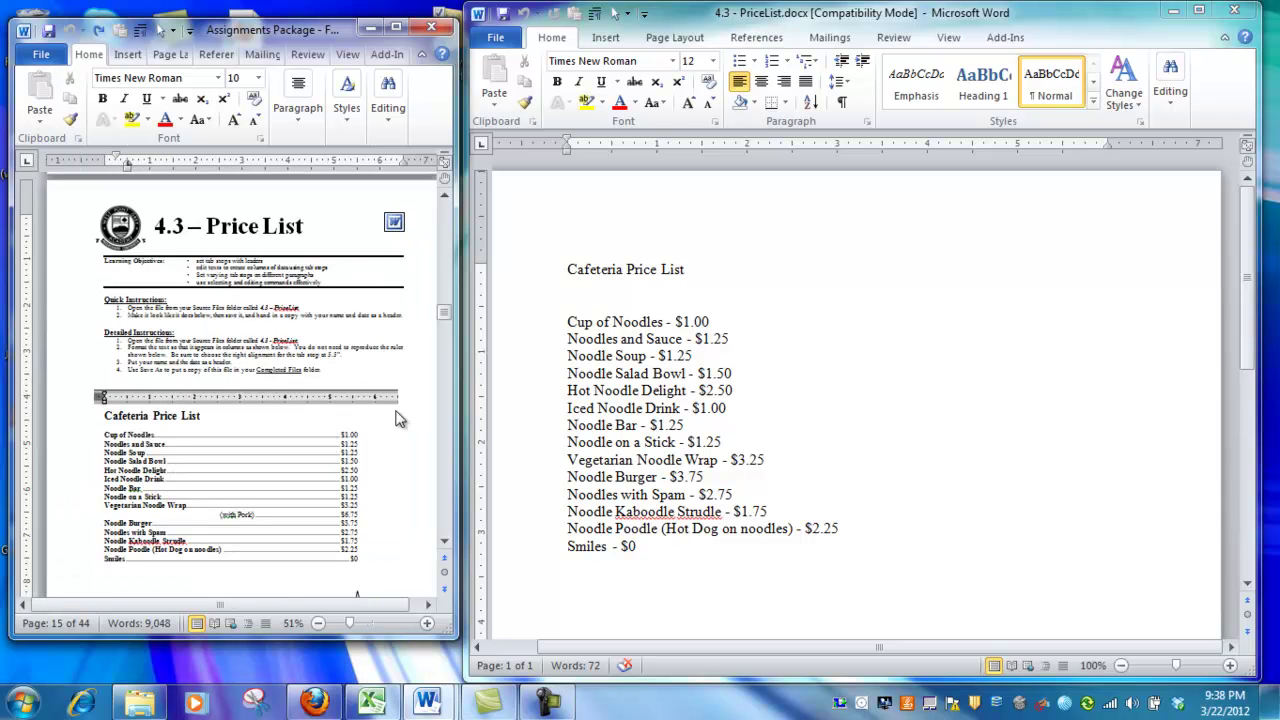
# Step: Format the "Cafeteria Price List" title as 18 pt bold
pyautogui.click(908, 348)
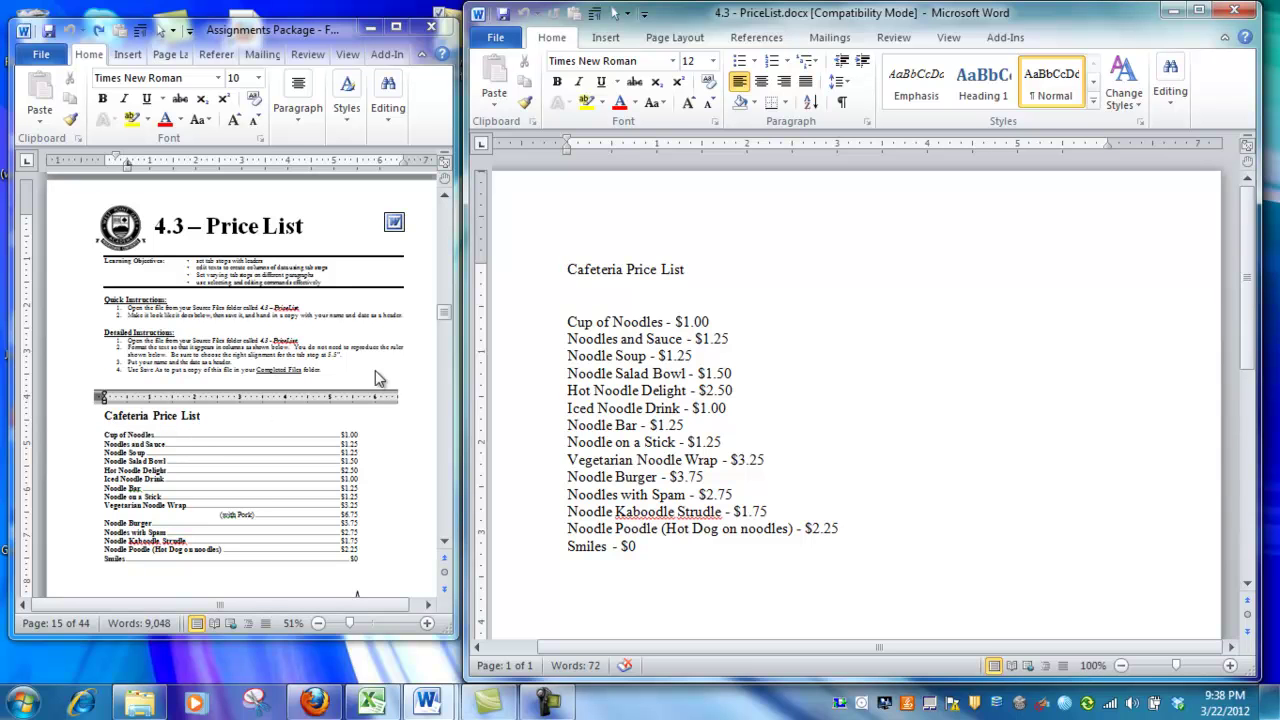
pyautogui.click(520, 274)
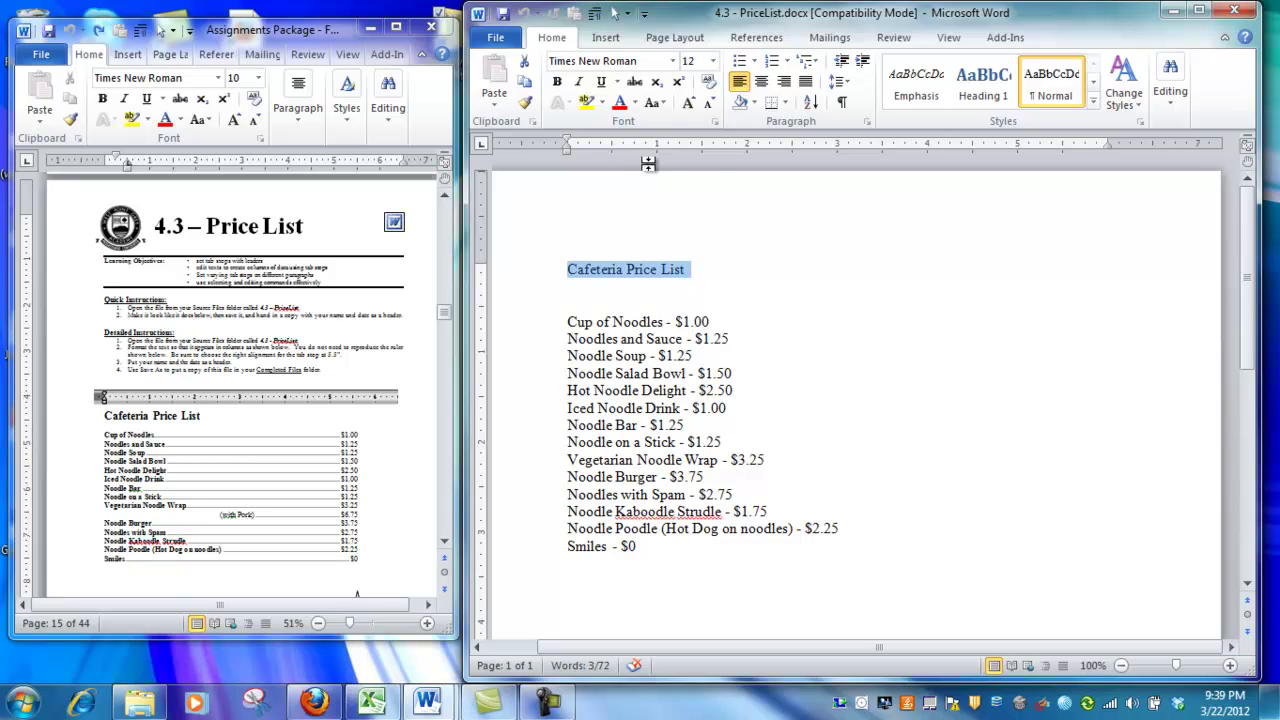
pyautogui.click(712, 61)
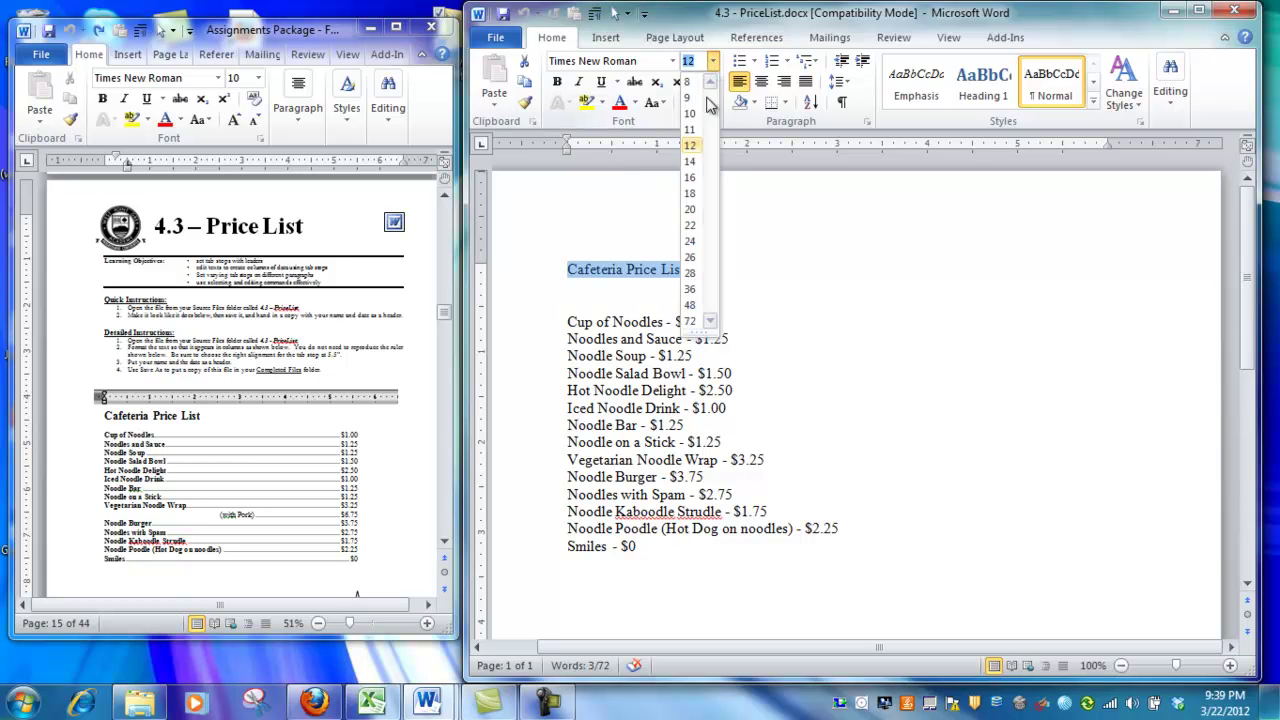
pyautogui.click(689, 193)
pyautogui.hotkey('ctrl', 'b')
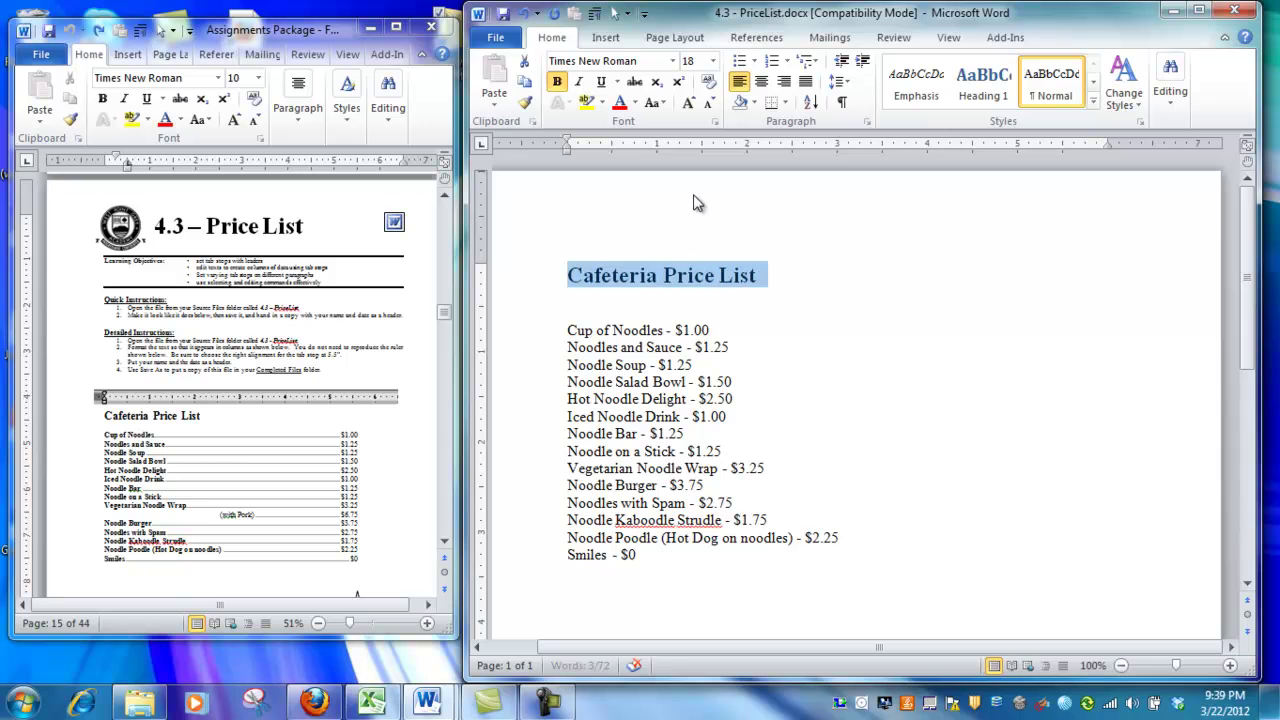
pyautogui.click(848, 306)
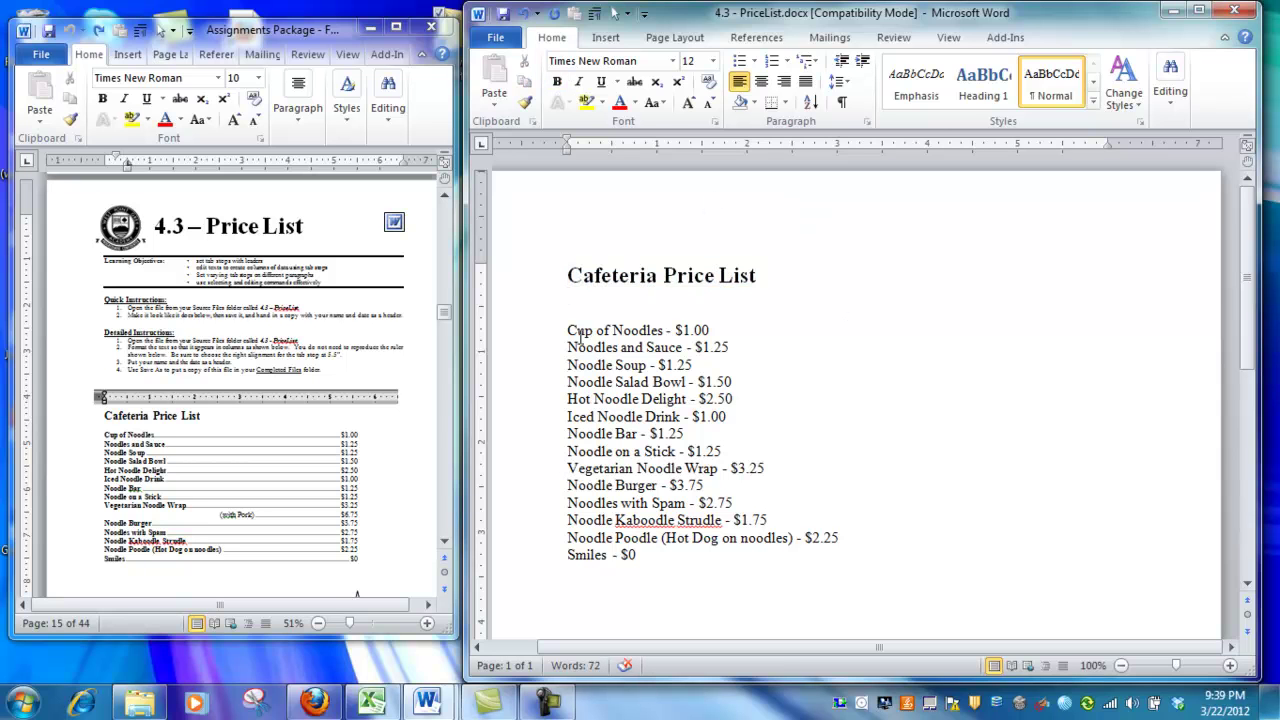
# Step: Set a right-aligned tab stop at 5.13" with dotted leader 2 for all the menu item lines
pyautogui.moveTo(567, 330); pyautogui.dragTo(891, 551)
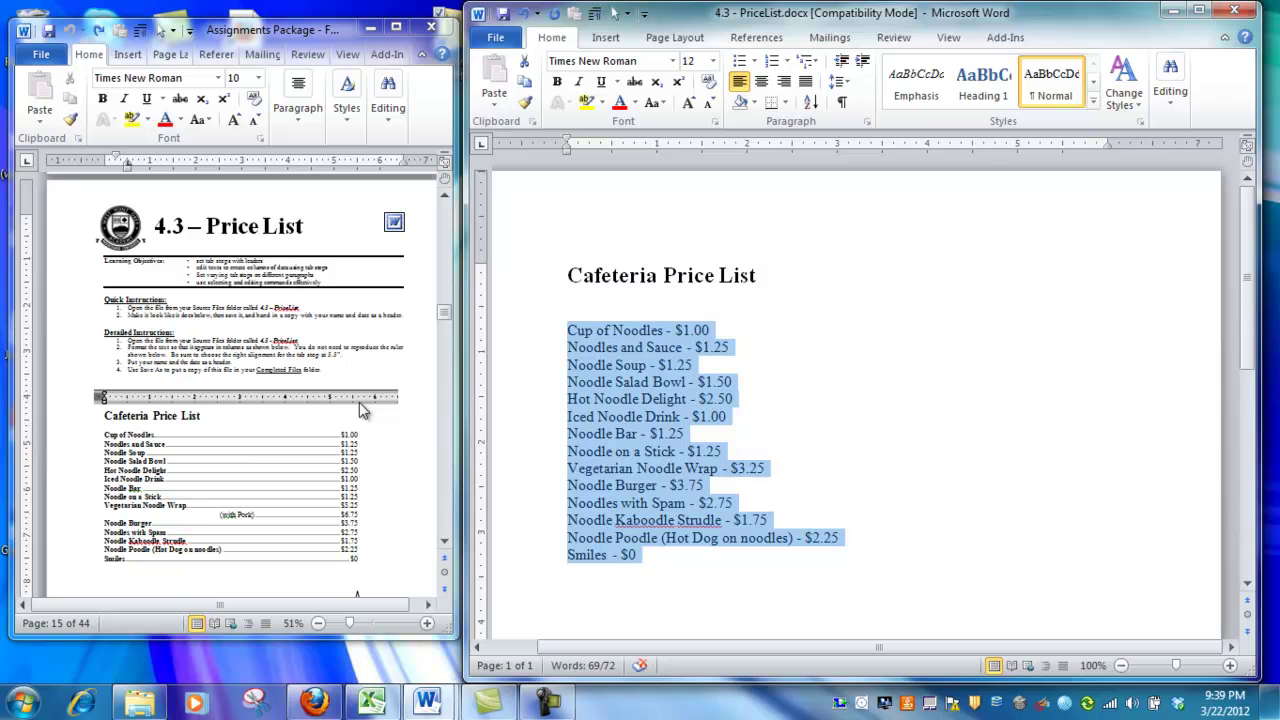
pyautogui.doubleClick(1029, 145)
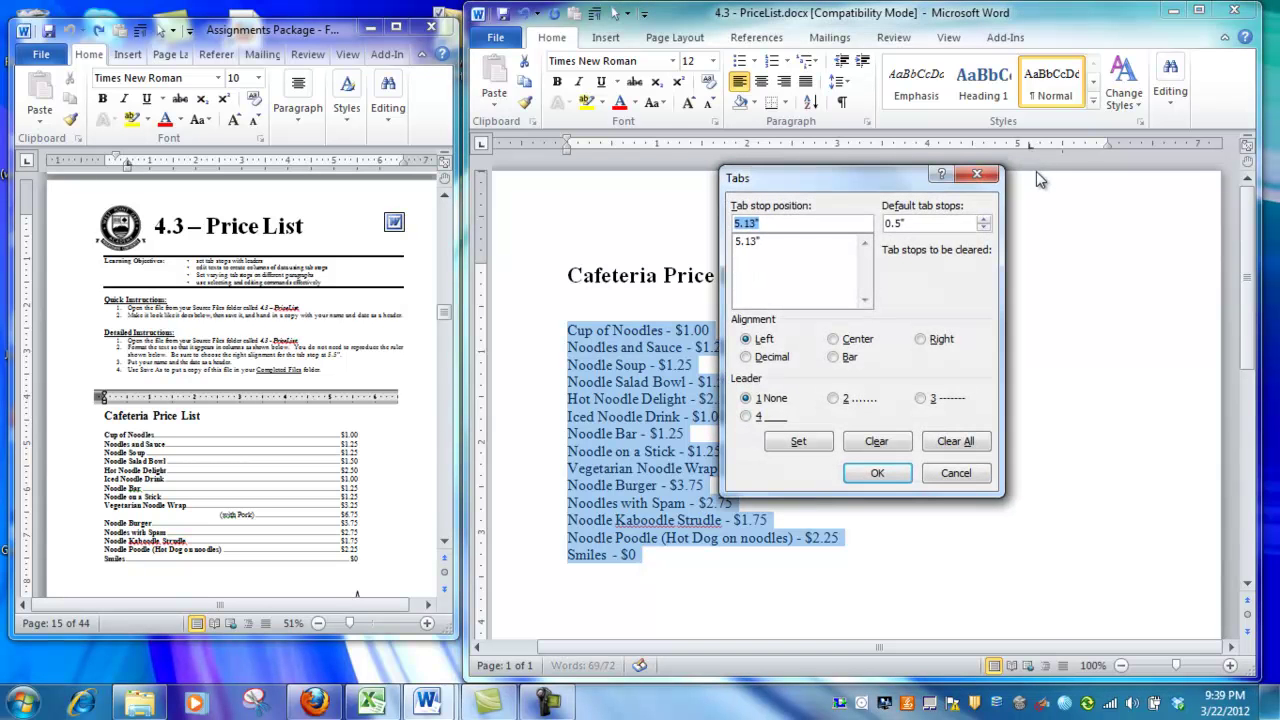
pyautogui.click(746, 246)
pyautogui.click(926, 342)
pyautogui.click(836, 399)
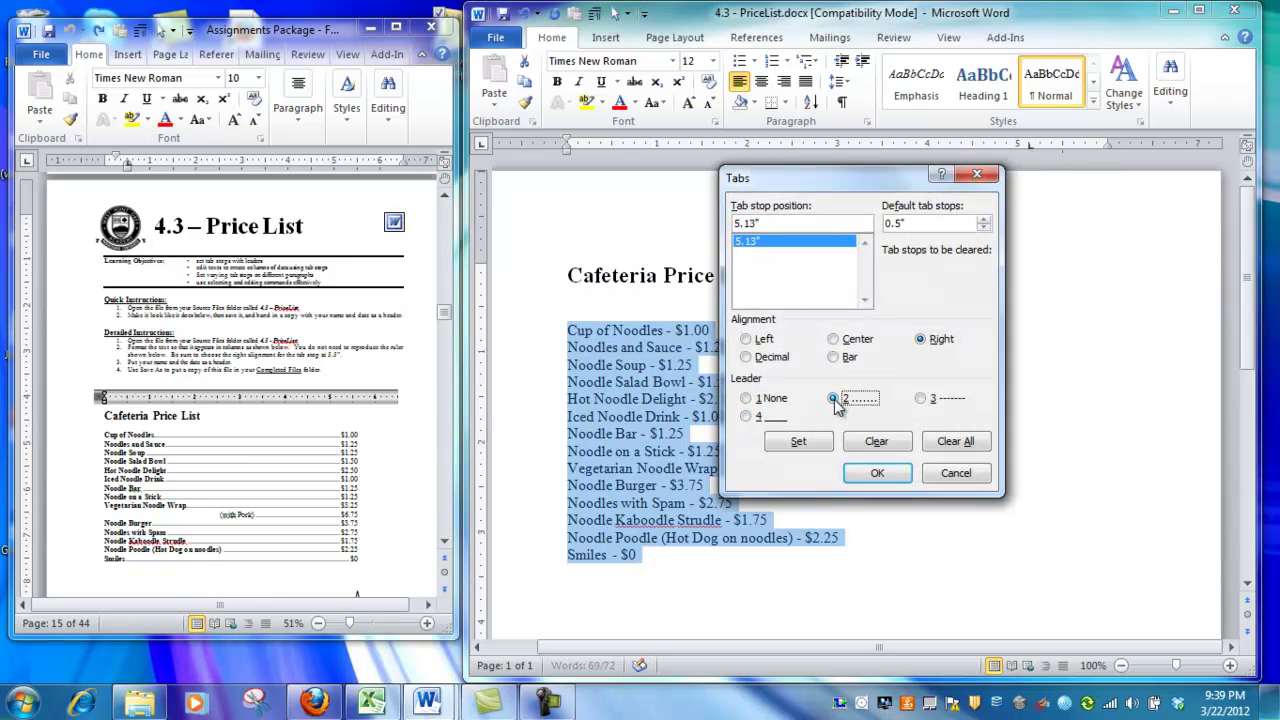
pyautogui.click(890, 477)
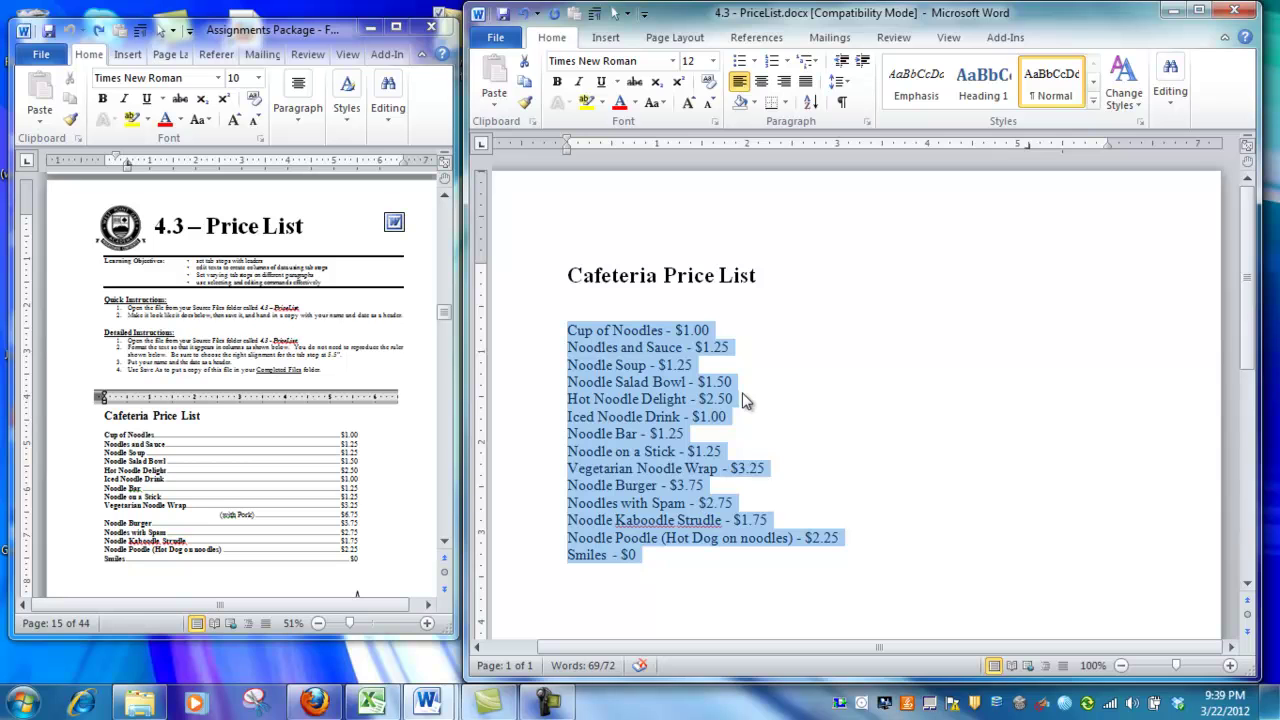
# Step: Replace all the hyphens between the menu items and their prices with tab characters (^t)
pyautogui.hotkey('ctrl', 'h')
pyautogui.moveTo(819, 356); pyautogui.dragTo(962, 267)
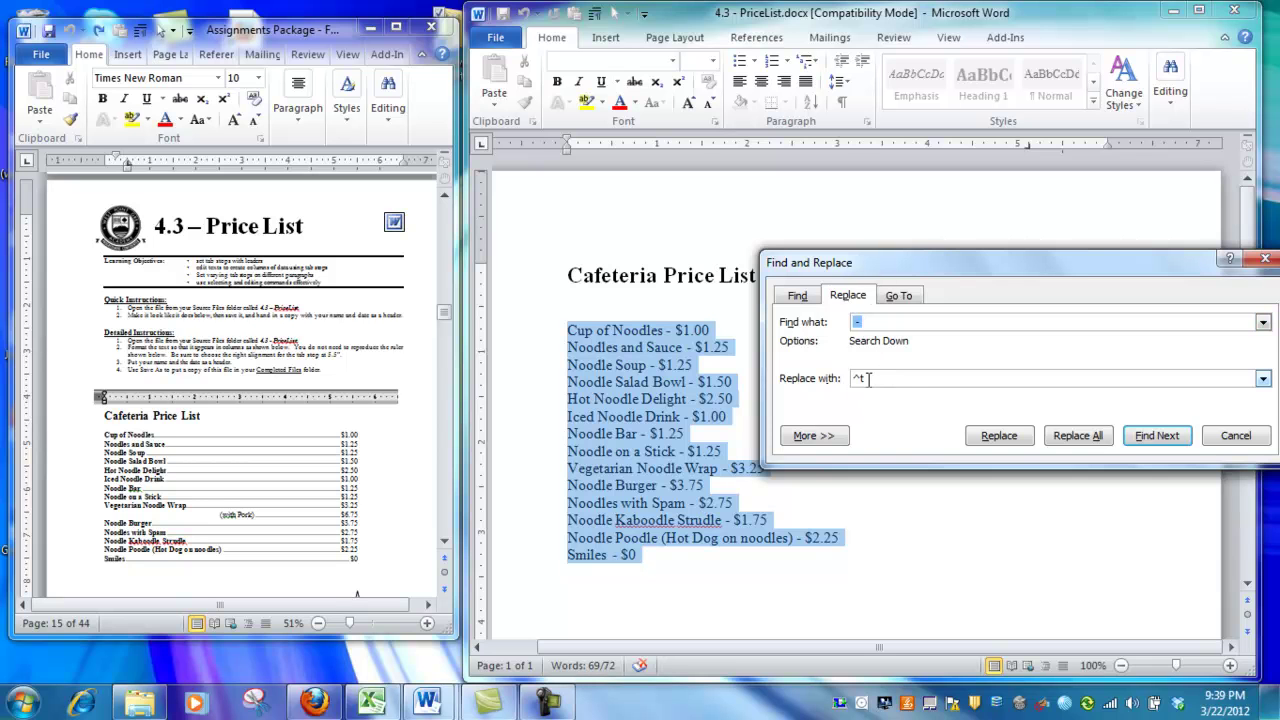
pyautogui.click(1081, 436)
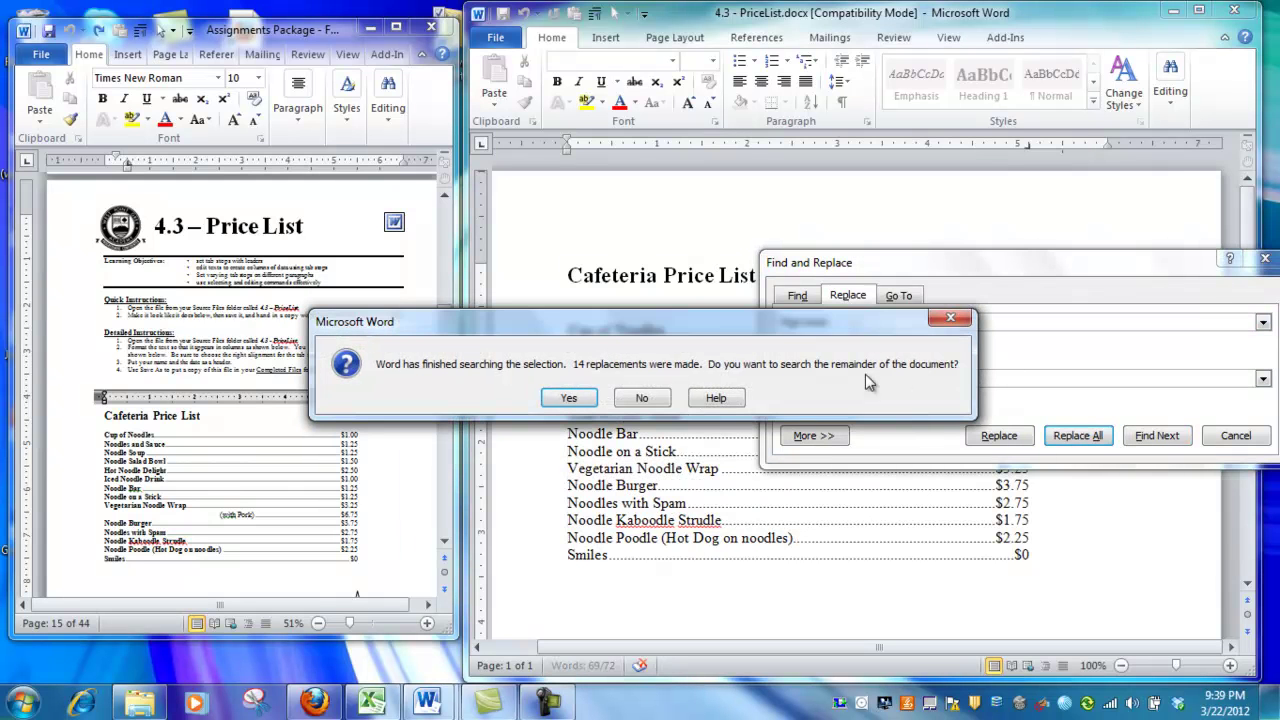
pyautogui.click(578, 402)
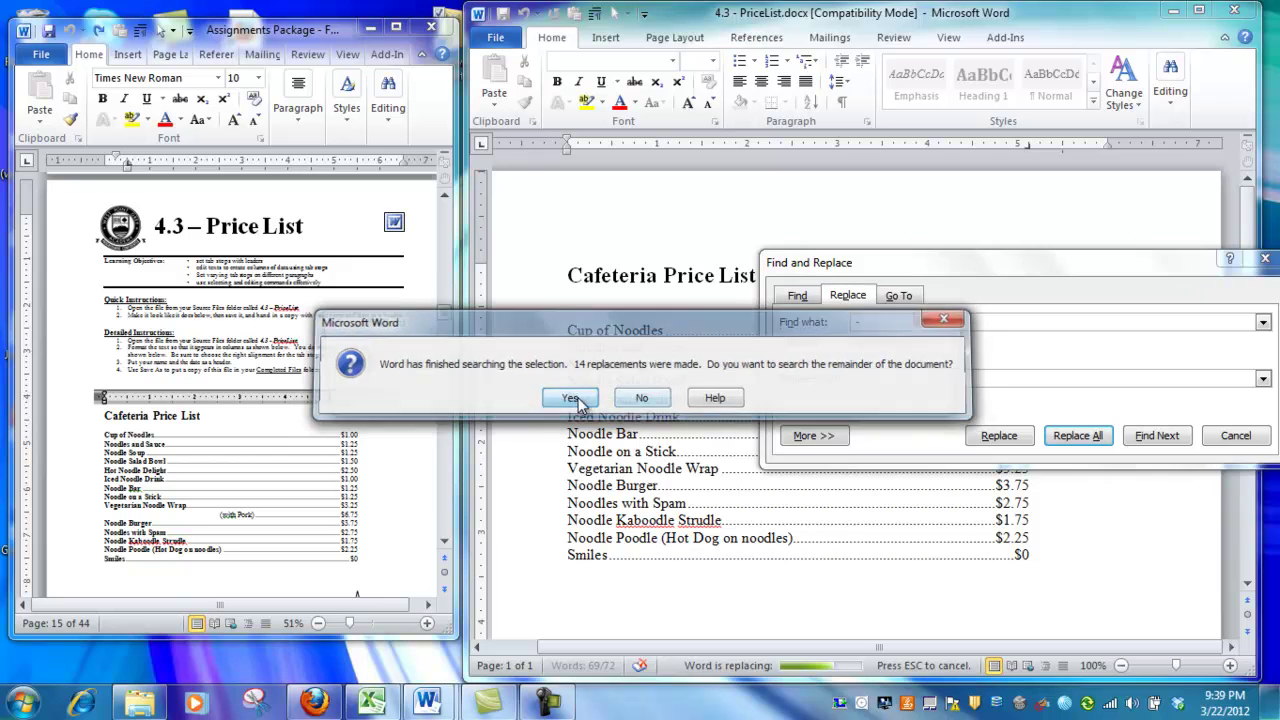
pyautogui.click(598, 400)
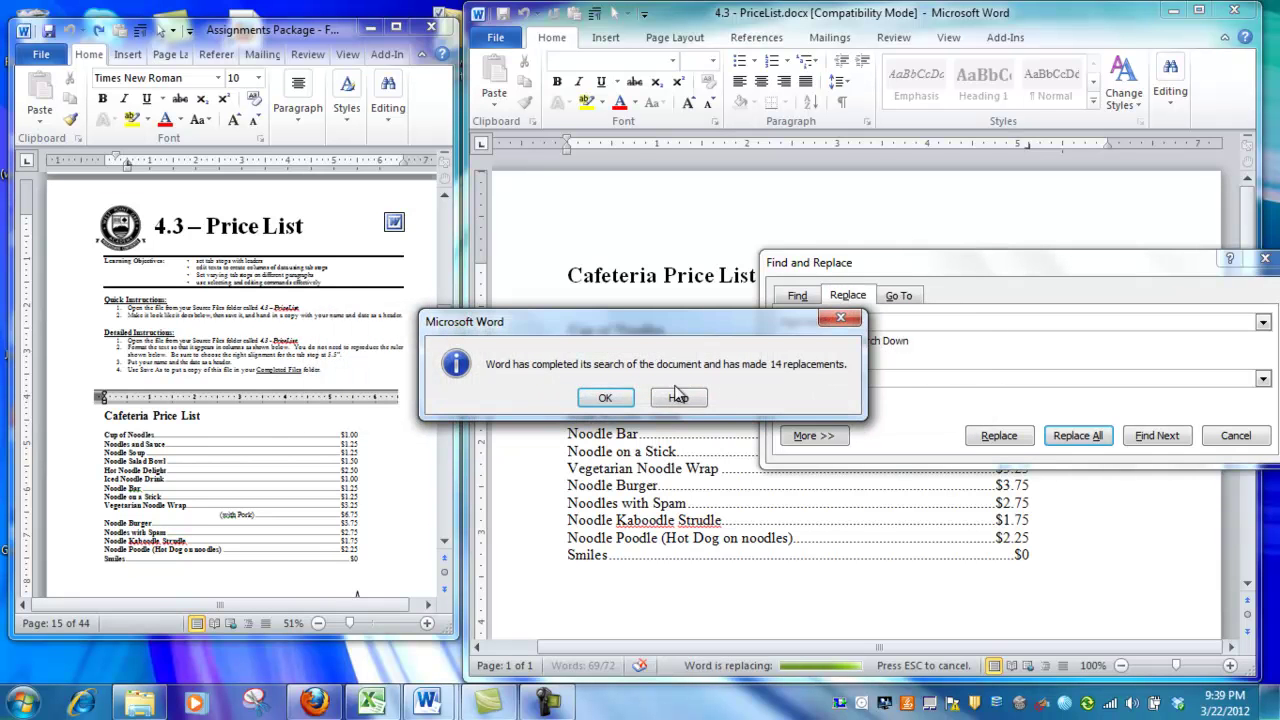
pyautogui.click(605, 398)
pyautogui.moveTo(1127, 268); pyautogui.dragTo(860, 370)
pyautogui.click(1015, 363)
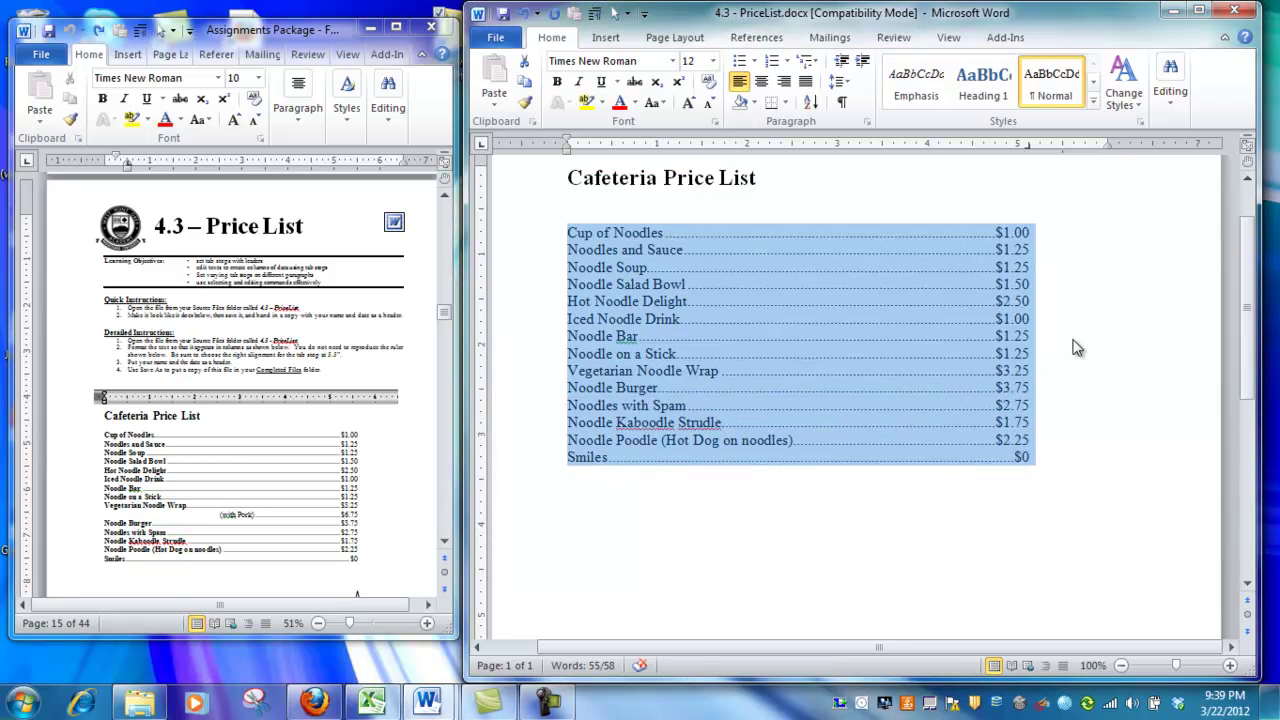
pyautogui.scroll(2, 1077, 347)
pyautogui.click(1058, 375)
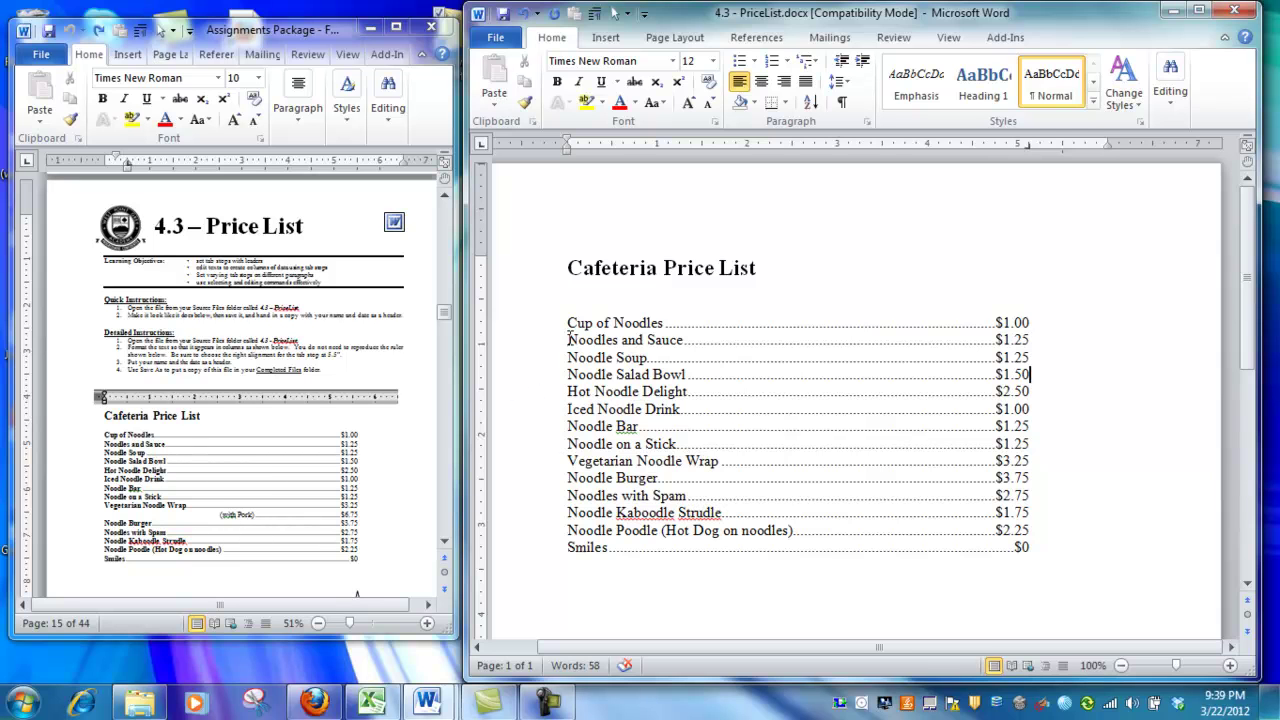
# Step: Make the column of menu item names bold, leaving out the prices
pyautogui.moveTo(567, 322); pyautogui.dragTo(796, 546)
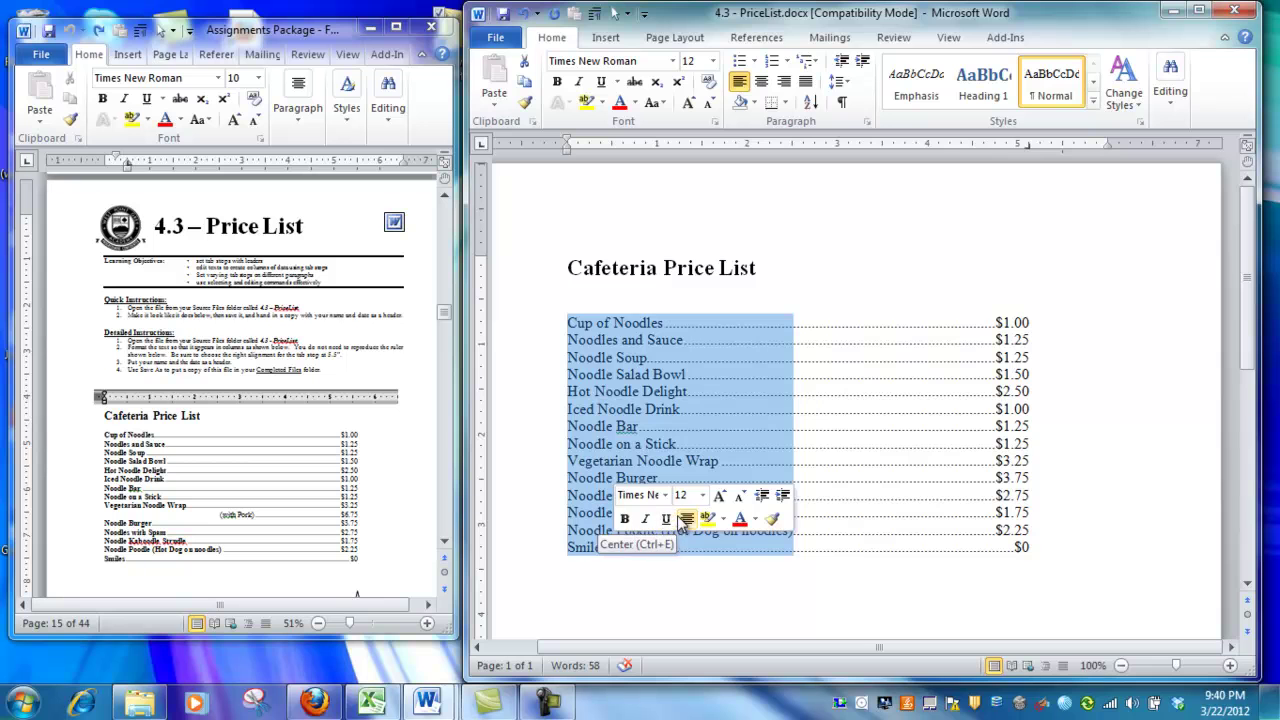
pyautogui.hotkey('ctrl', 'b')
pyautogui.press('Left')
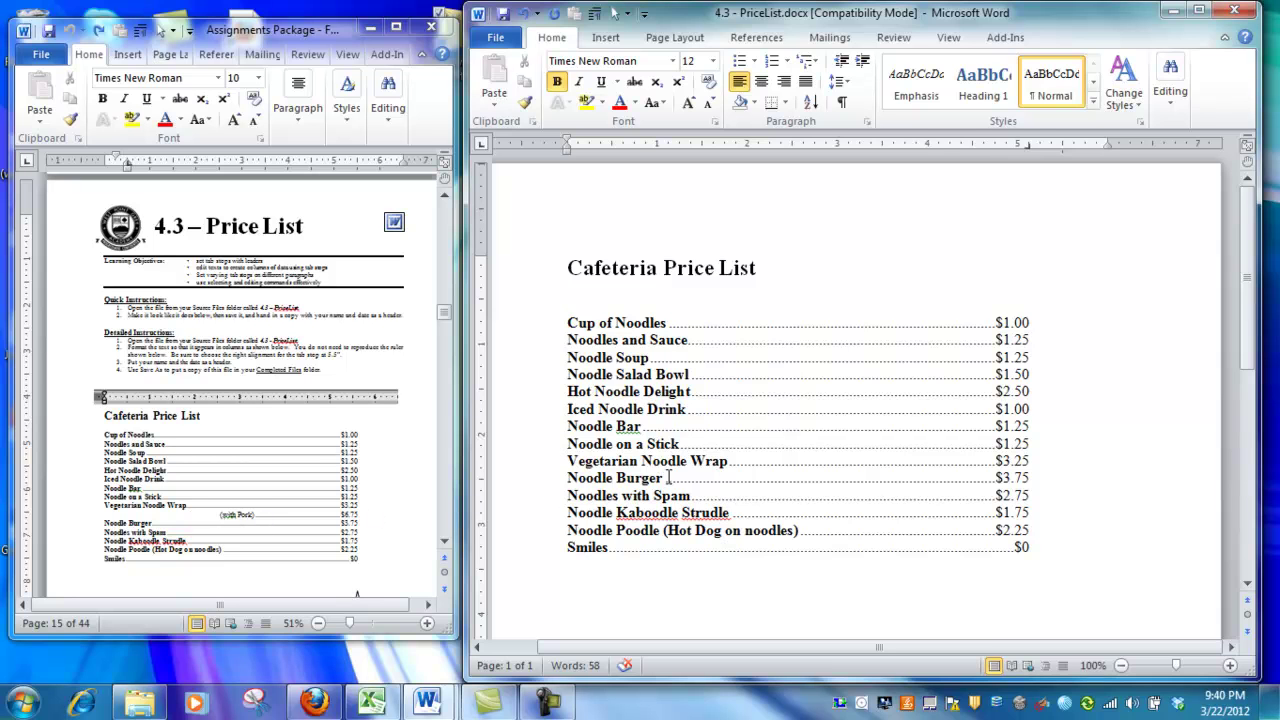
# Step: Add a line below Vegetarian Noodle Wrap reading "(with Pork)" with a tabbed price of $6.75
pyautogui.click(1038, 460)
pyautogui.press('Return')
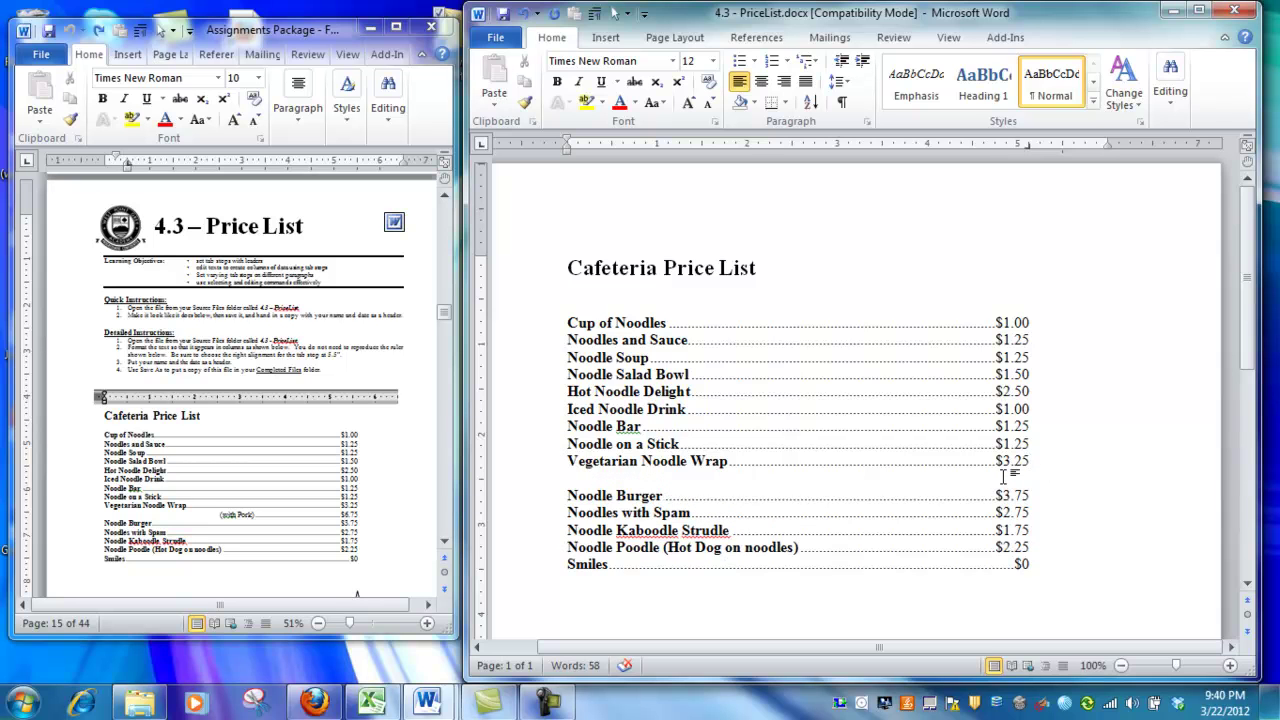
pyautogui.press('Tab')
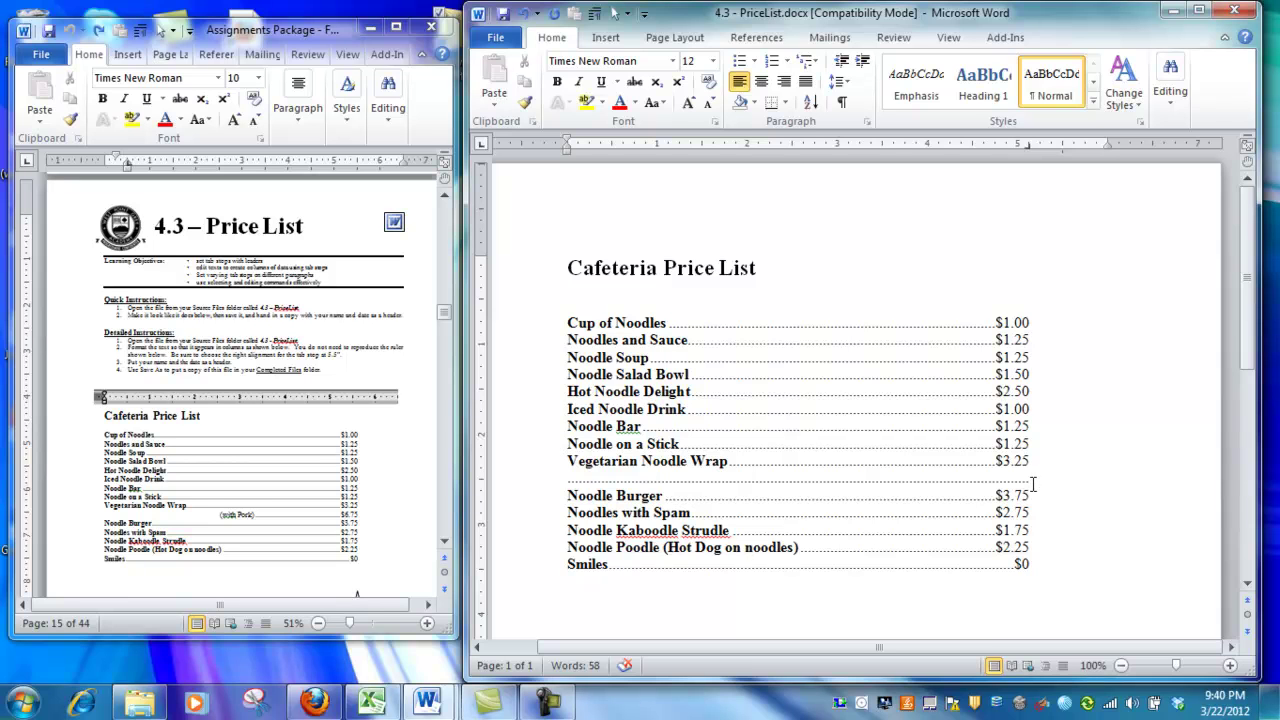
pyautogui.write('$6.75')
pyautogui.click(571, 479)
pyautogui.write('(with')
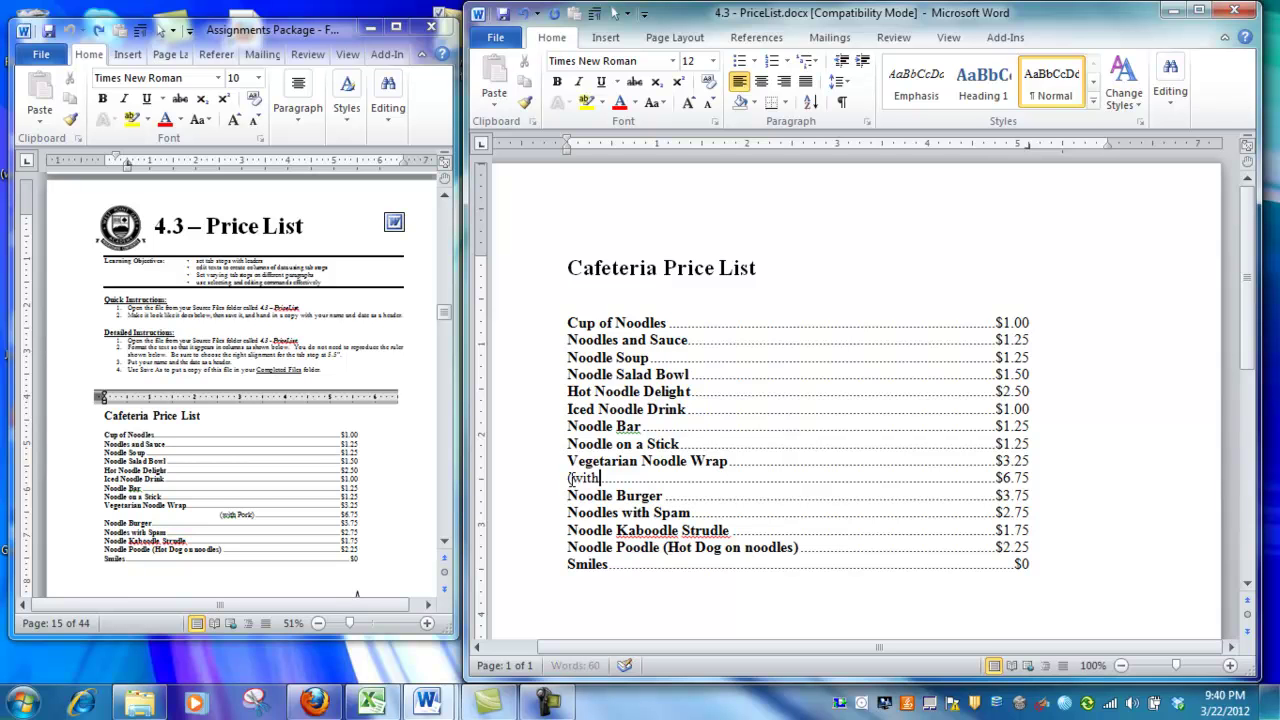
pyautogui.write(' Pork)')
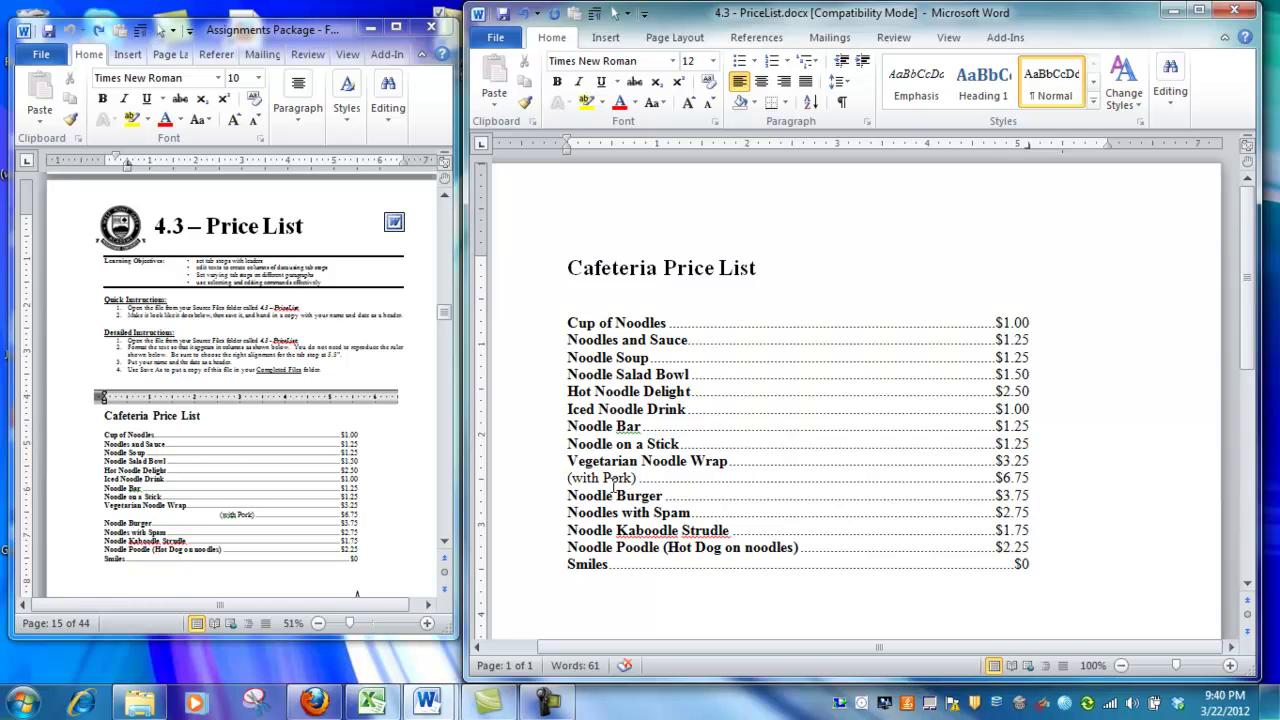
# Step: Try indenting the "(with Pork)" line with spaces, and delete those spaces again
pyautogui.click(566, 479)
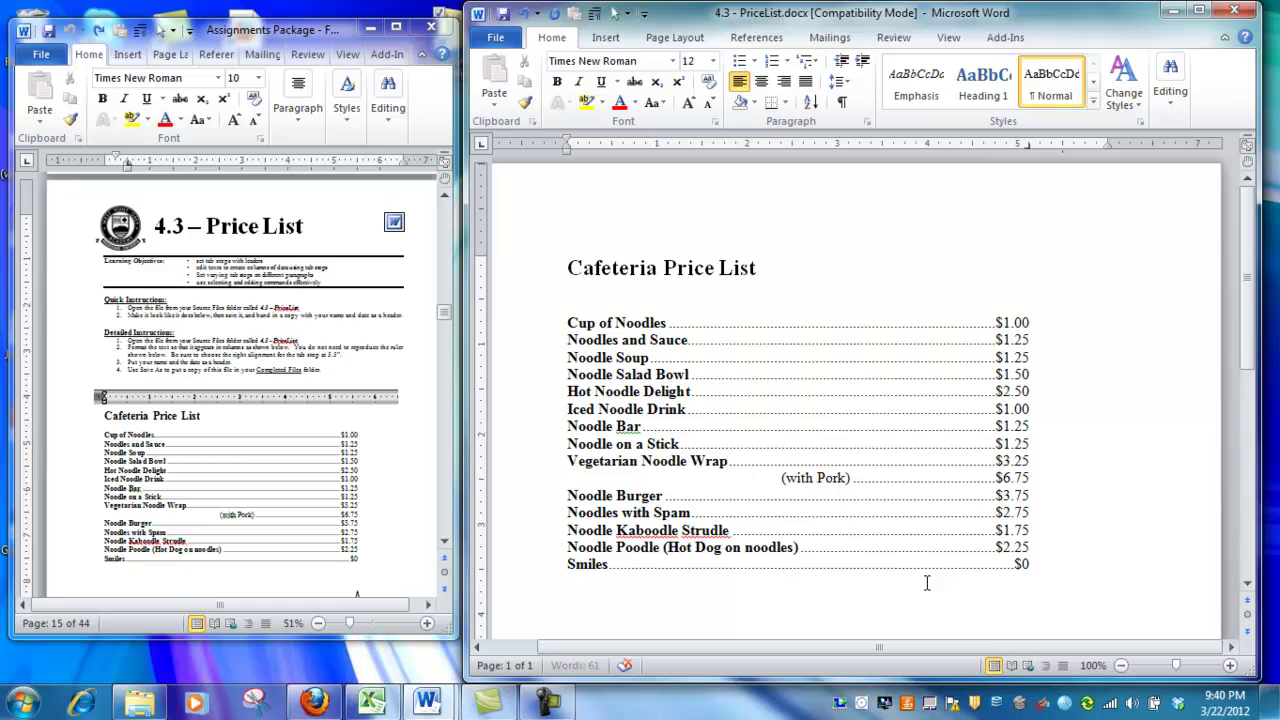
pyautogui.moveTo(785, 479); pyautogui.dragTo(567, 481)
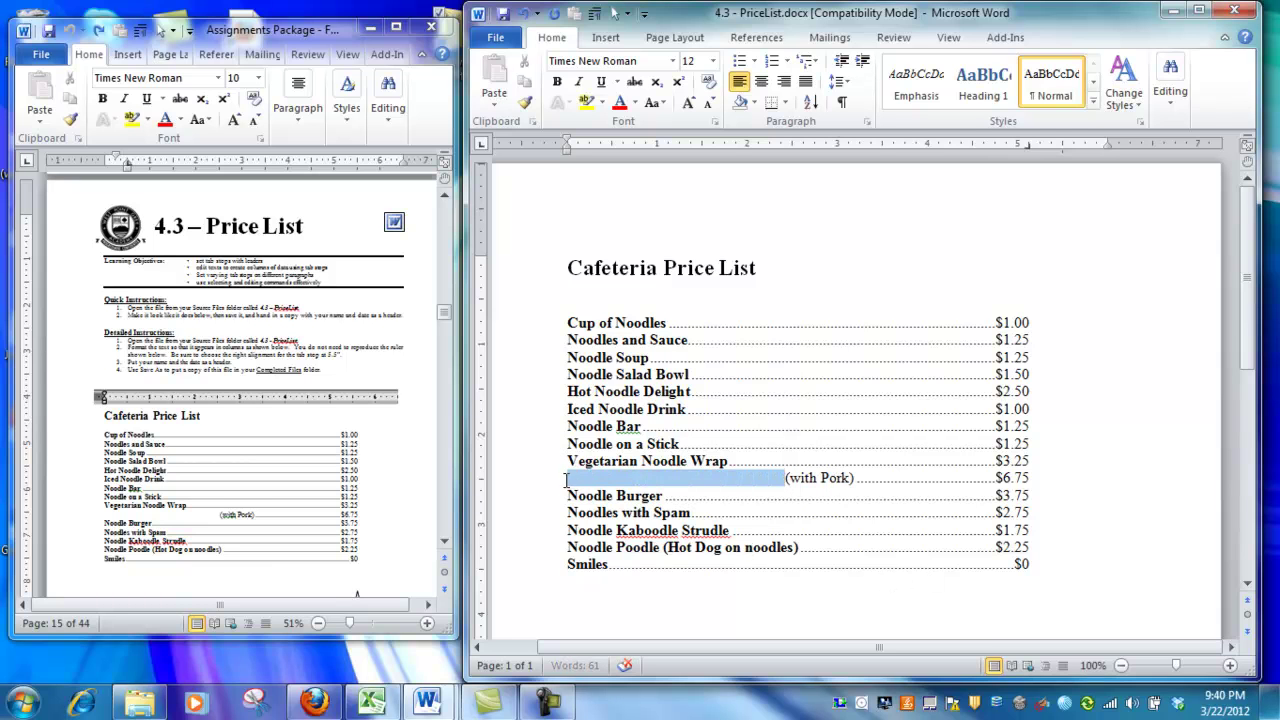
pyautogui.press('BackSpace')
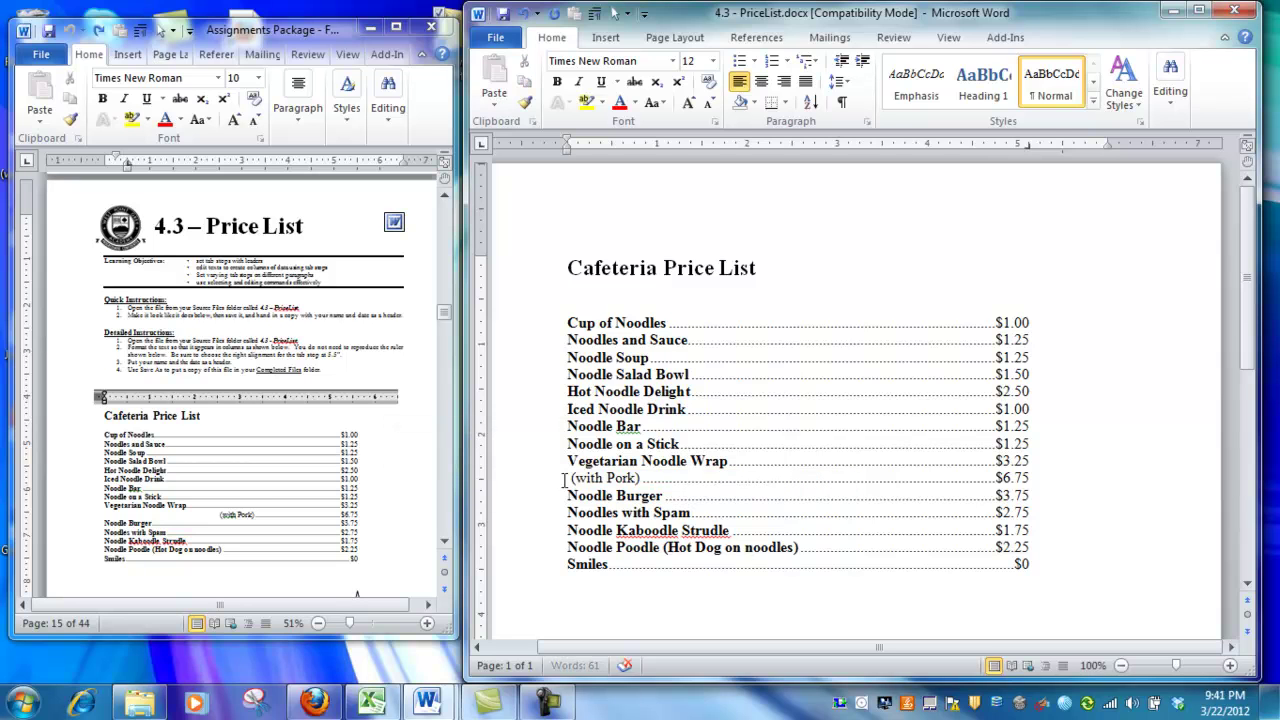
pyautogui.press('Delete')
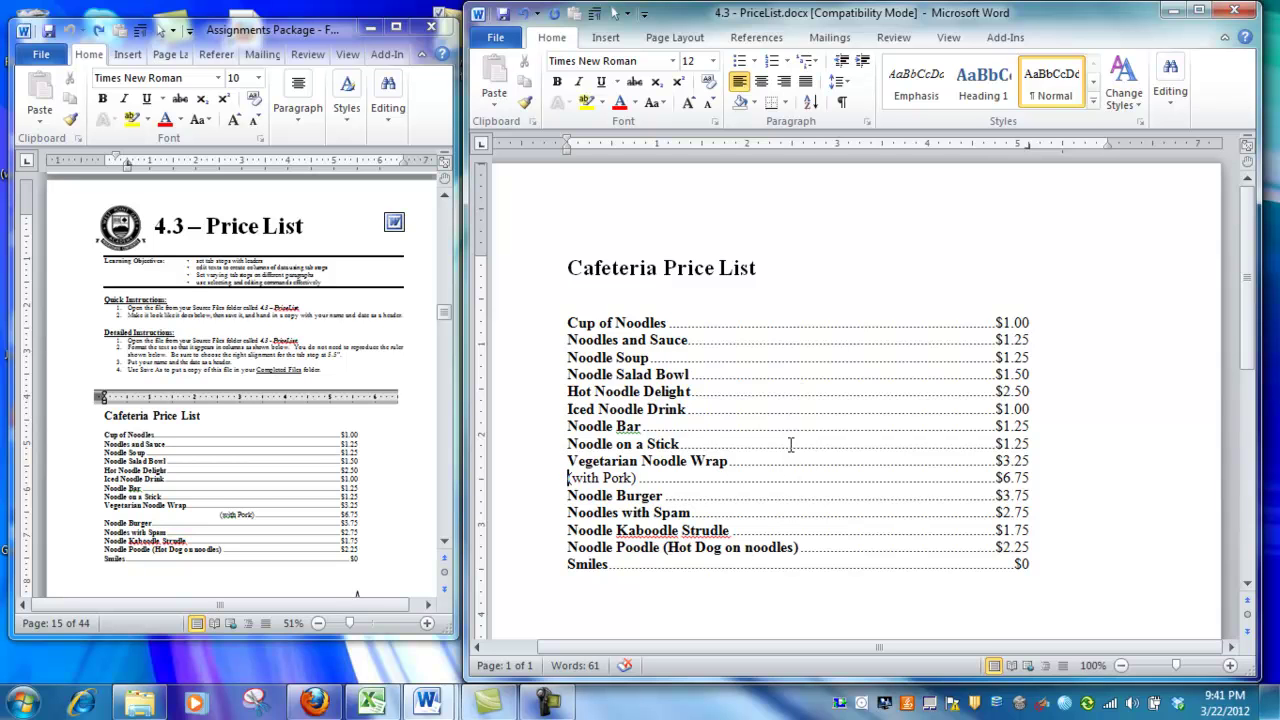
# Step: Add a left tab stop at about 2.5" to the "(with Pork)" line and tab its text to that stop
pyautogui.click(793, 150)
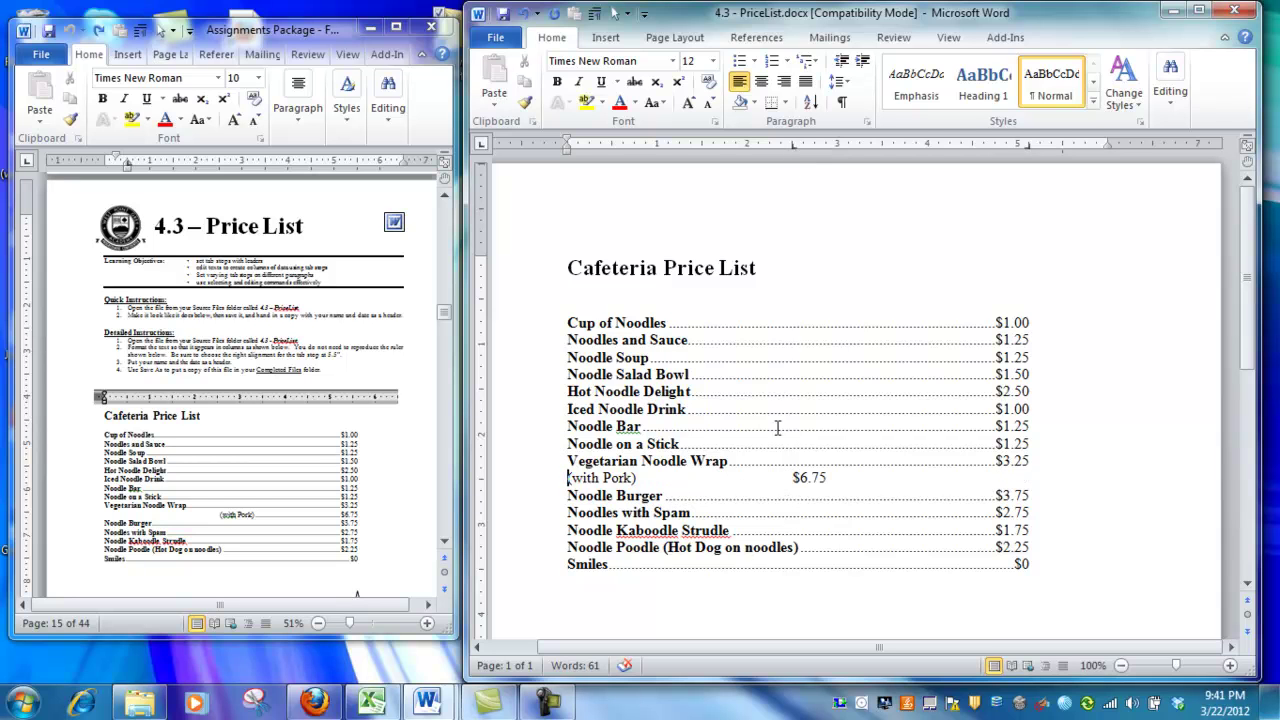
pyautogui.moveTo(793, 477); pyautogui.dragTo(722, 477)
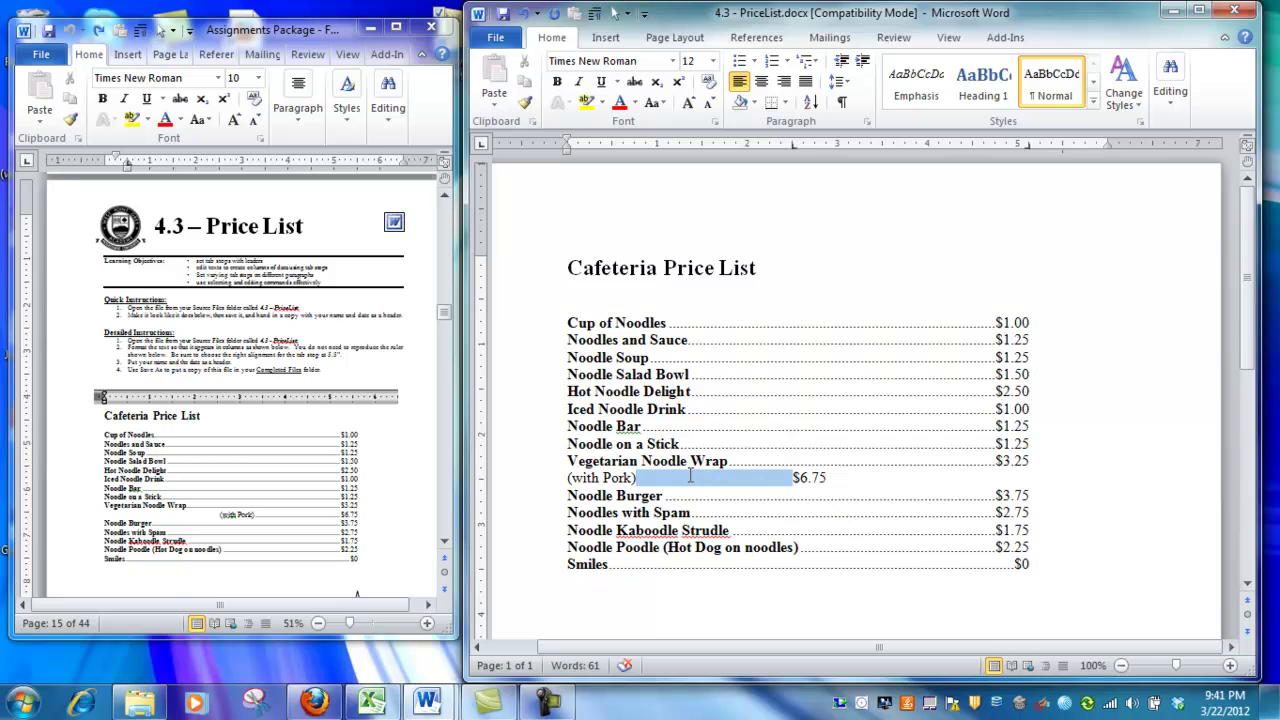
pyautogui.click(796, 478)
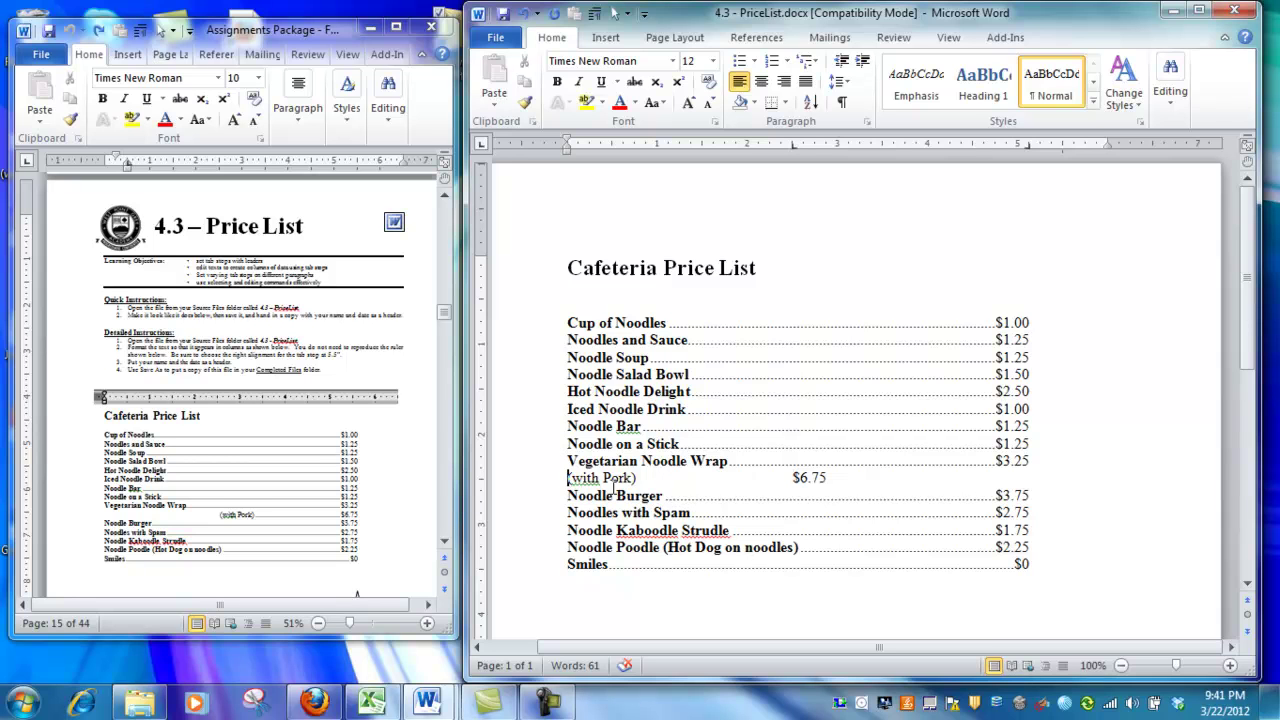
pyautogui.click(570, 488)
pyautogui.press('Tab')
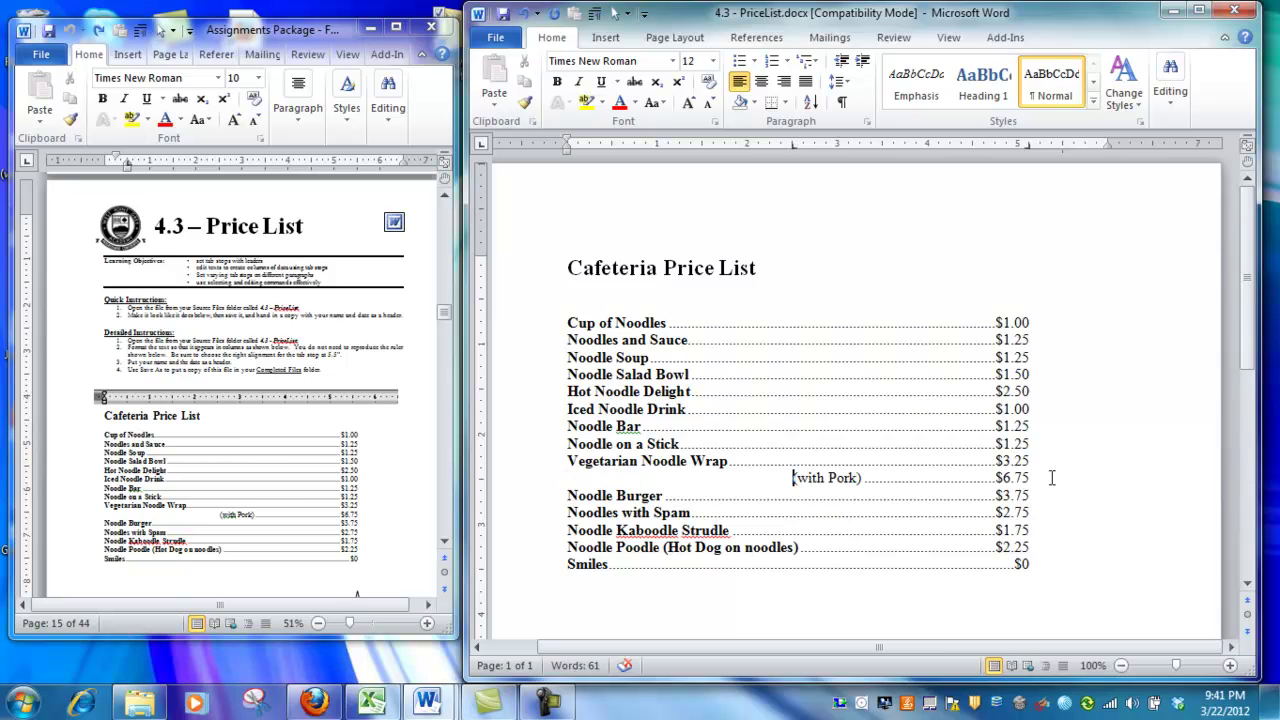